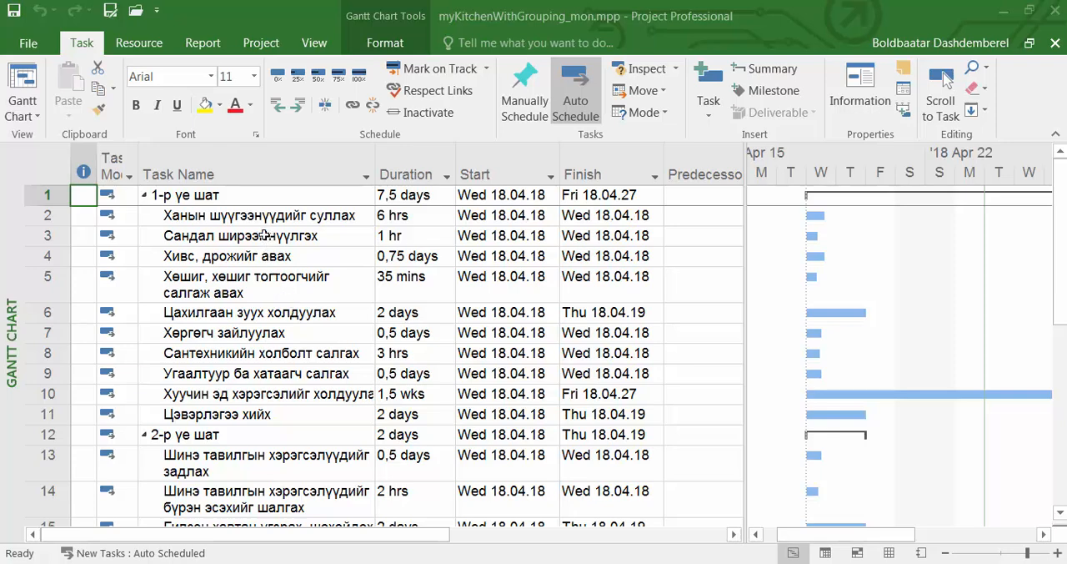
click(259, 222)
click(260, 240)
click(260, 264)
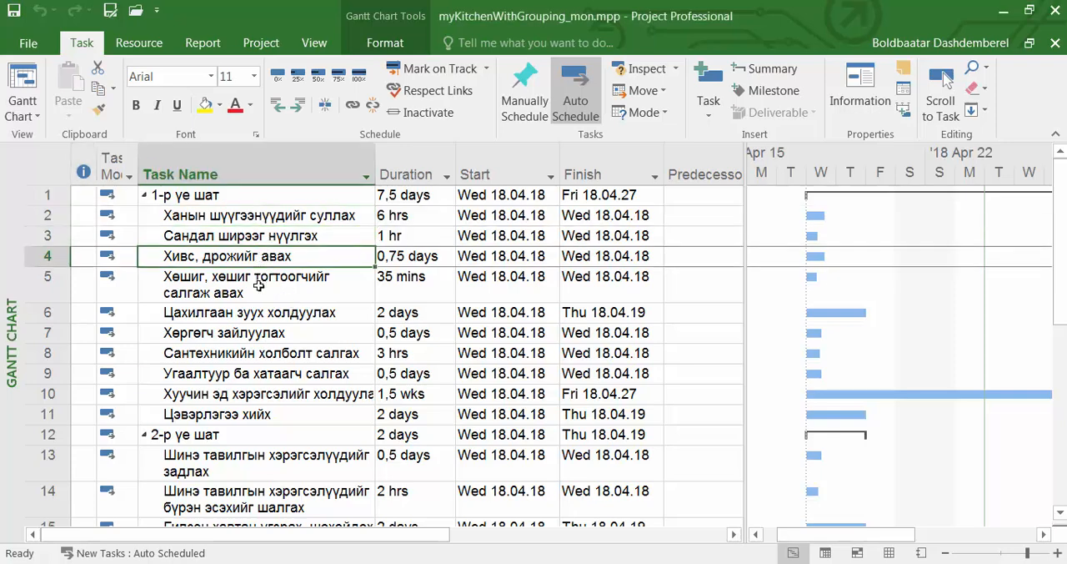
click(260, 285)
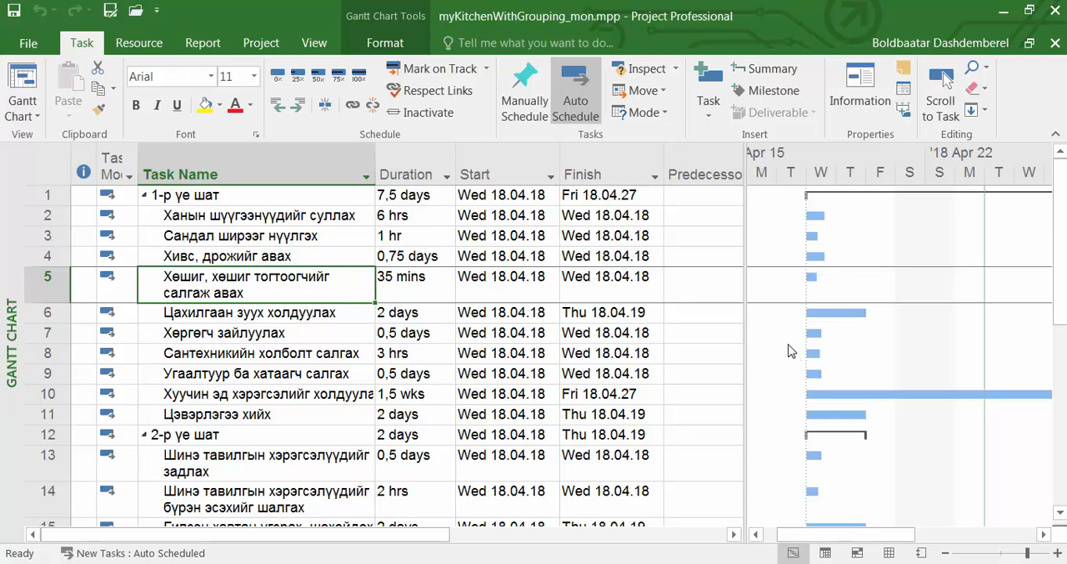
Link task 2 (Ханын шүүгээнүүдийг суллах) to task 3 (Сандал ширээг нүүлгэх) as its predecessor
click(27, 219)
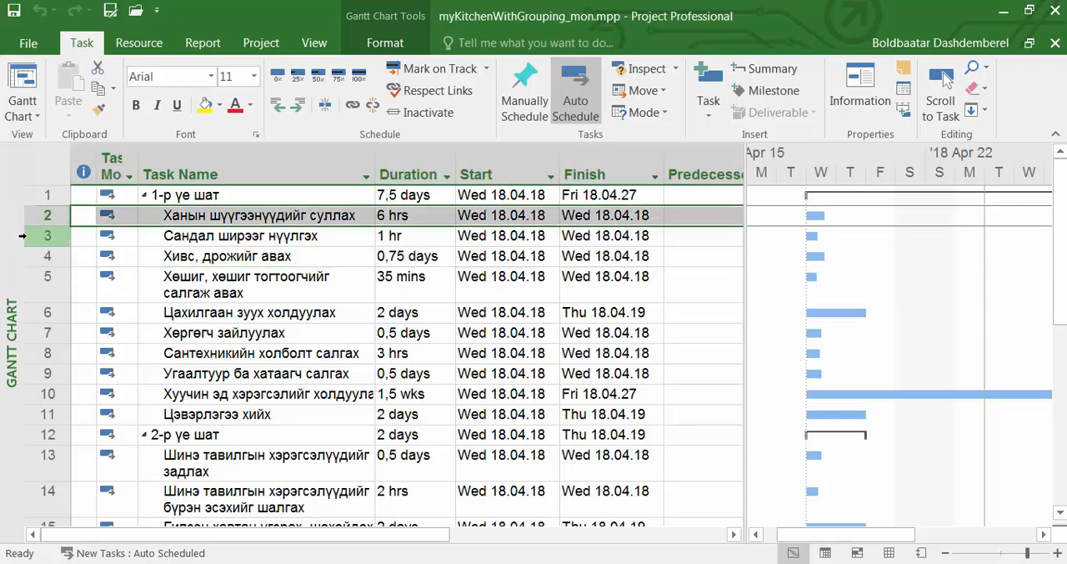
shift+click(35, 240)
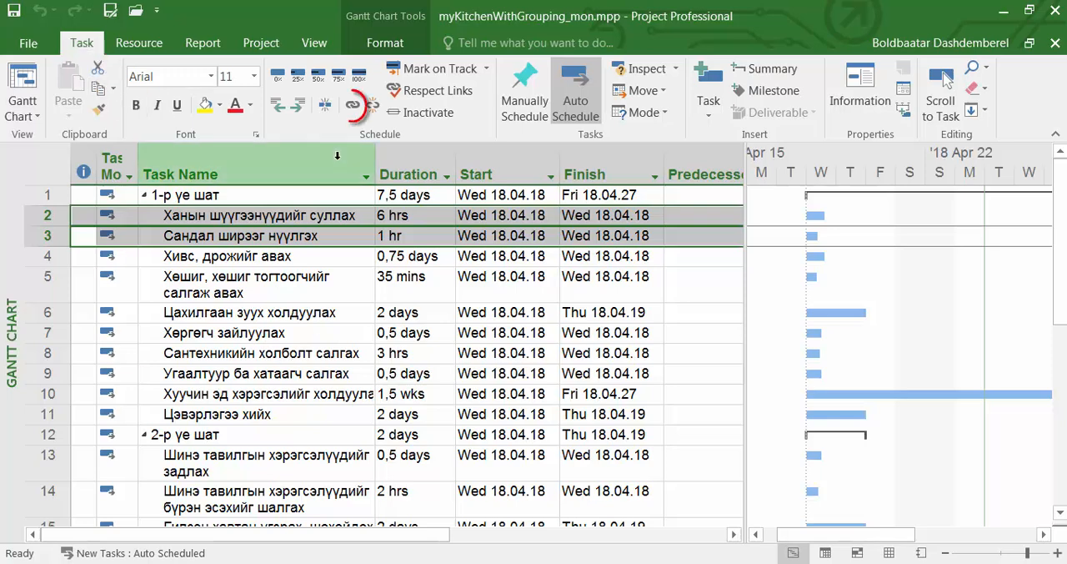
click(352, 106)
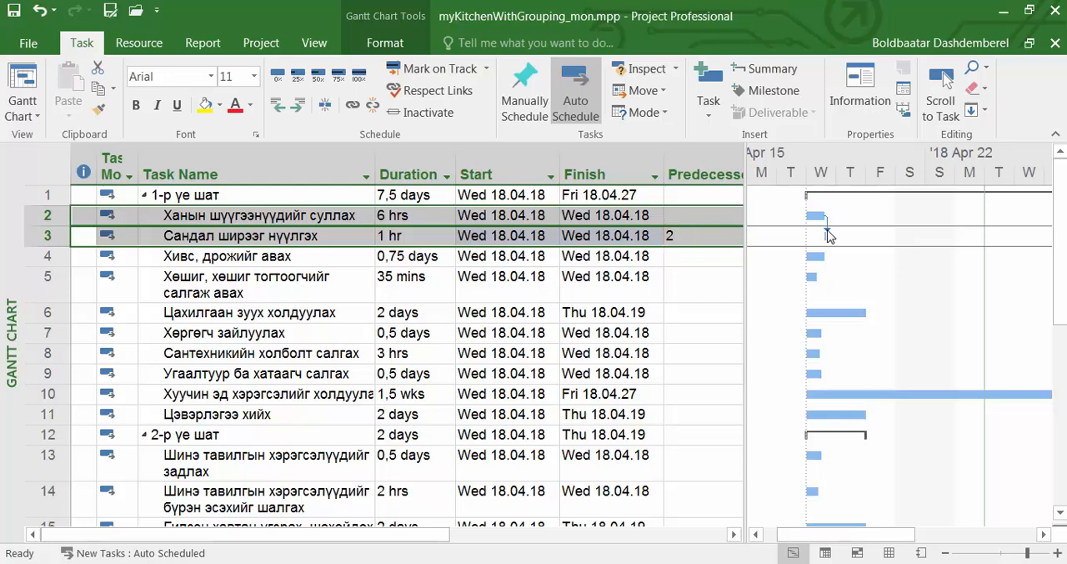
mouse_move(828, 236)
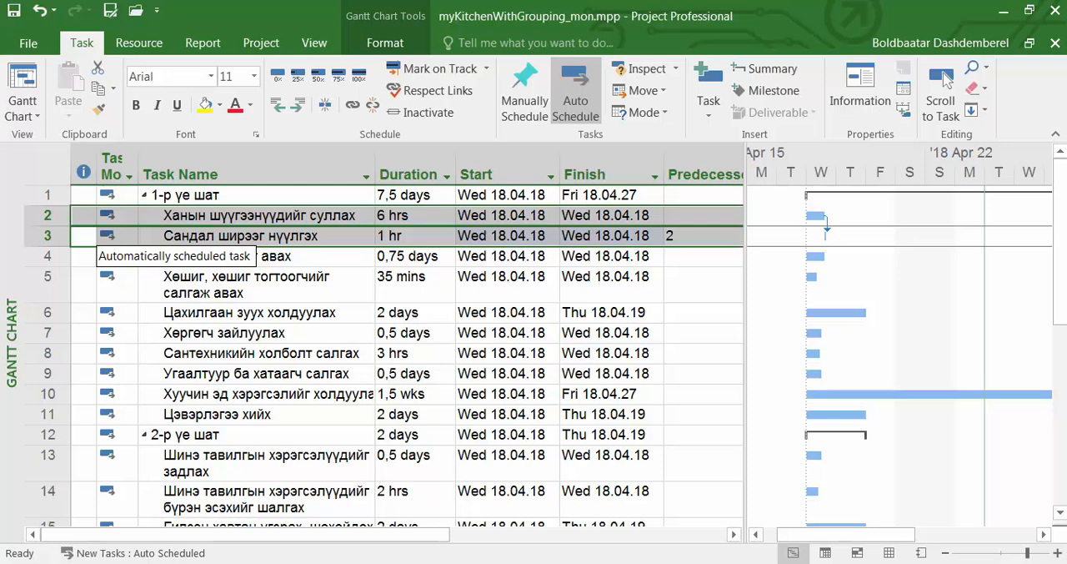
Link tasks 3 through 11 of the first phase in sequence
click(48, 235)
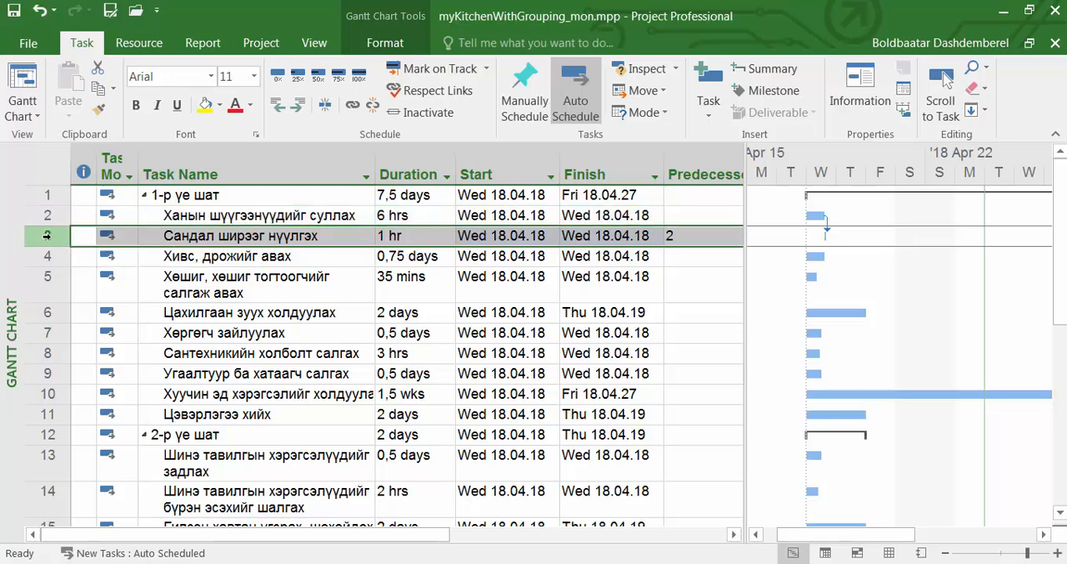
shift+click(48, 413)
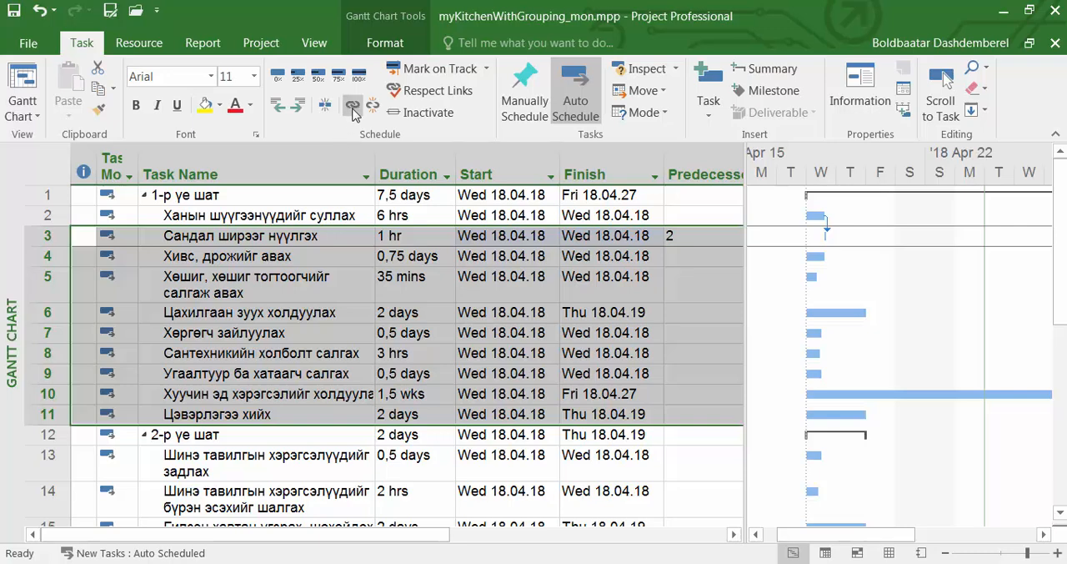
click(353, 112)
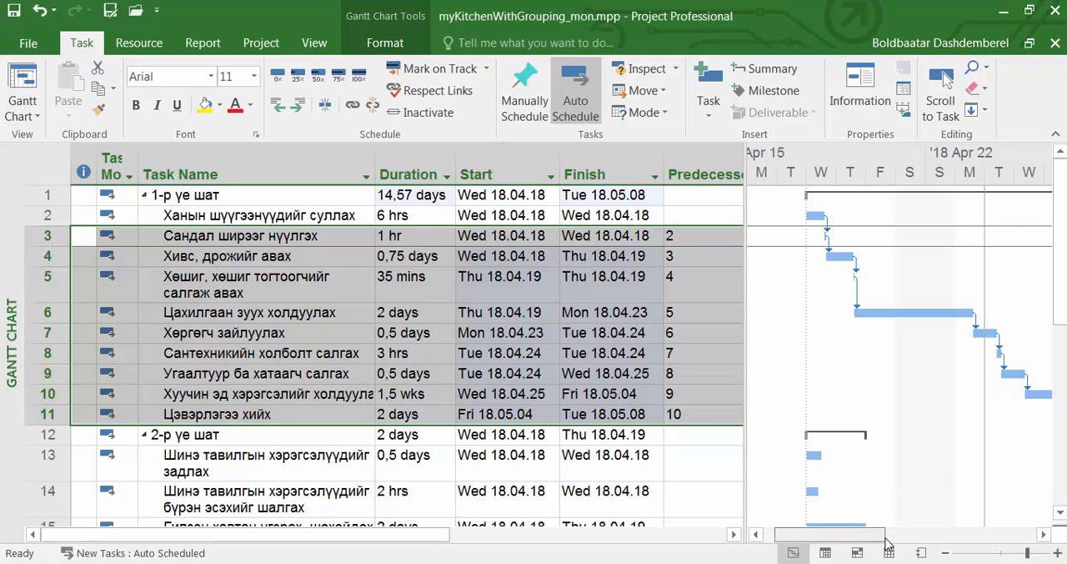
Examine the linked first-phase tasks on the timeline and the duration, start and finish of summary task 1
click(1044, 535)
click(1044, 535)
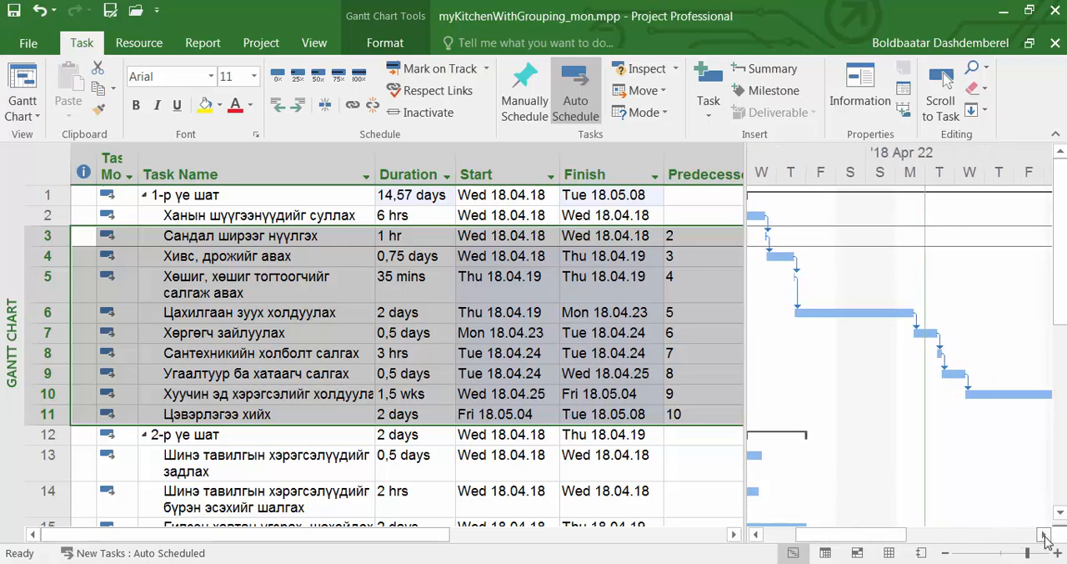
click(946, 553)
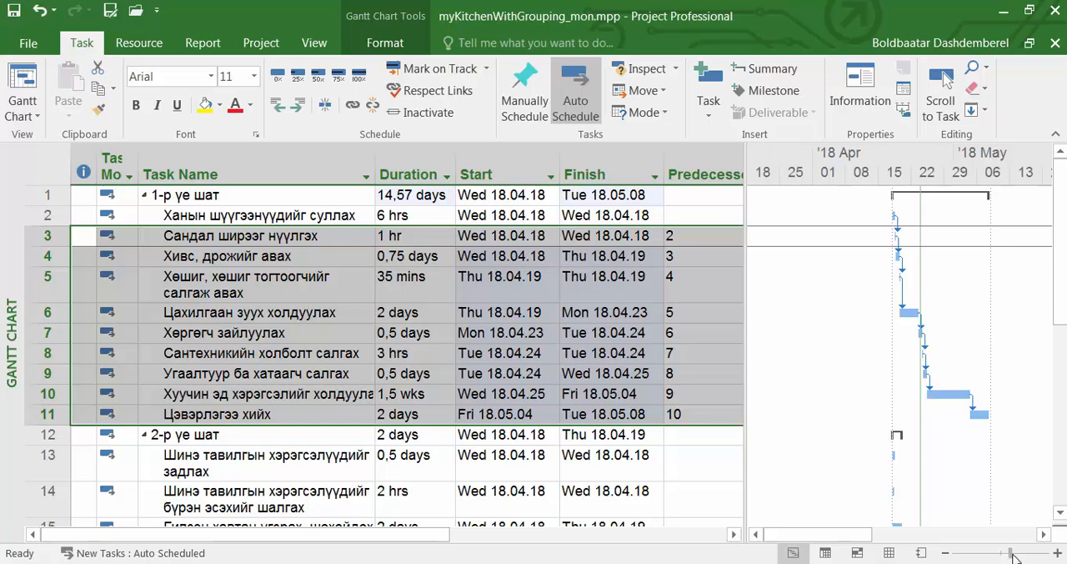
drag(1013, 553, 1021, 556)
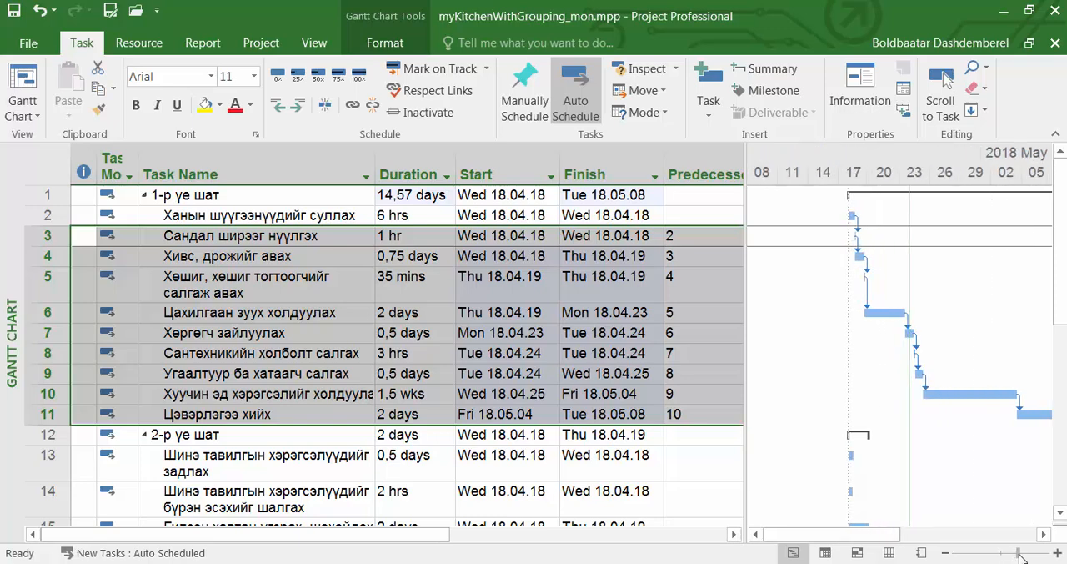
drag(887, 537, 901, 544)
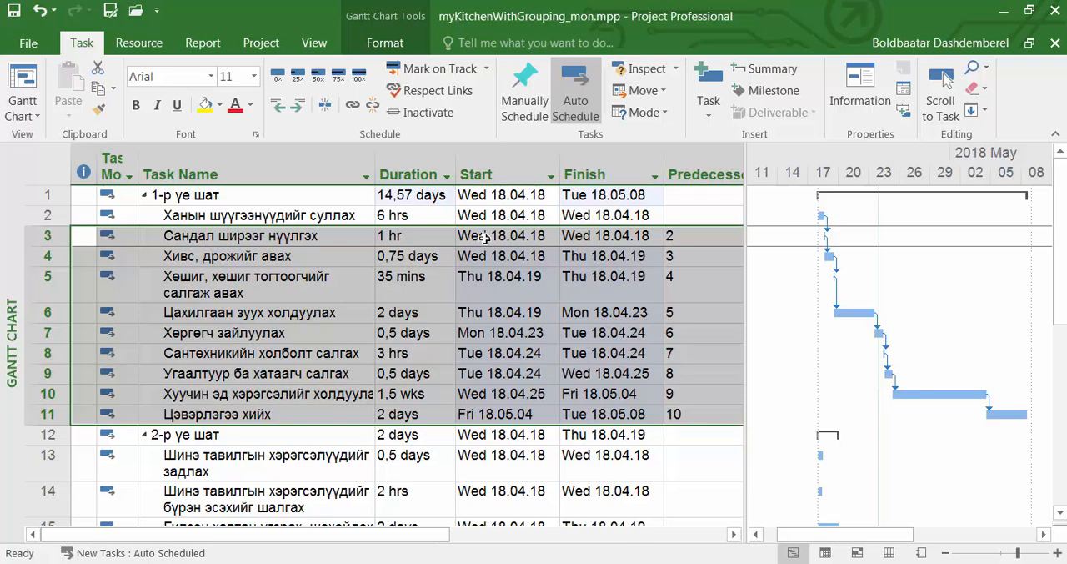
click(440, 200)
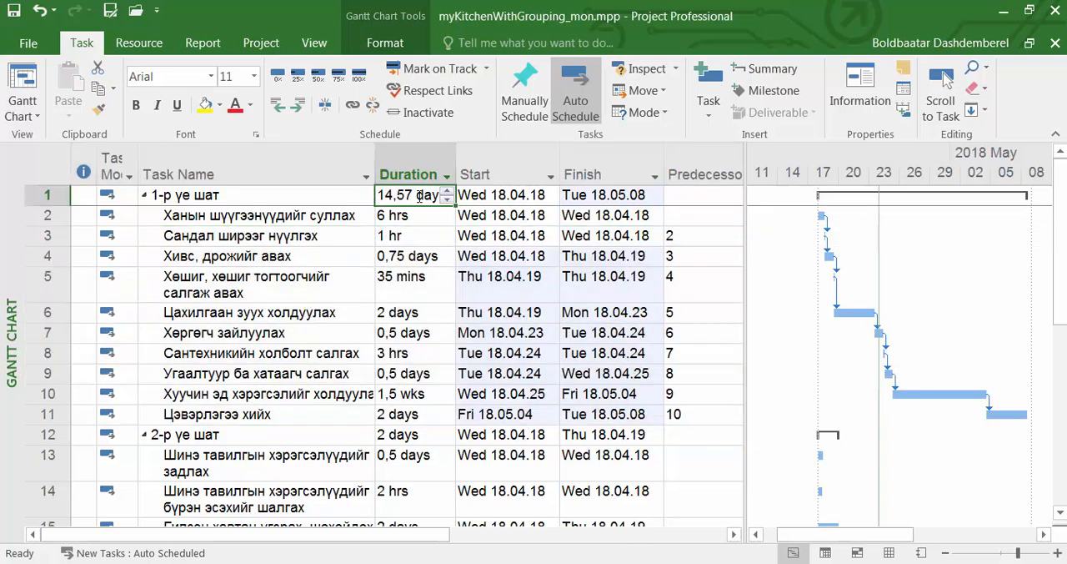
click(492, 196)
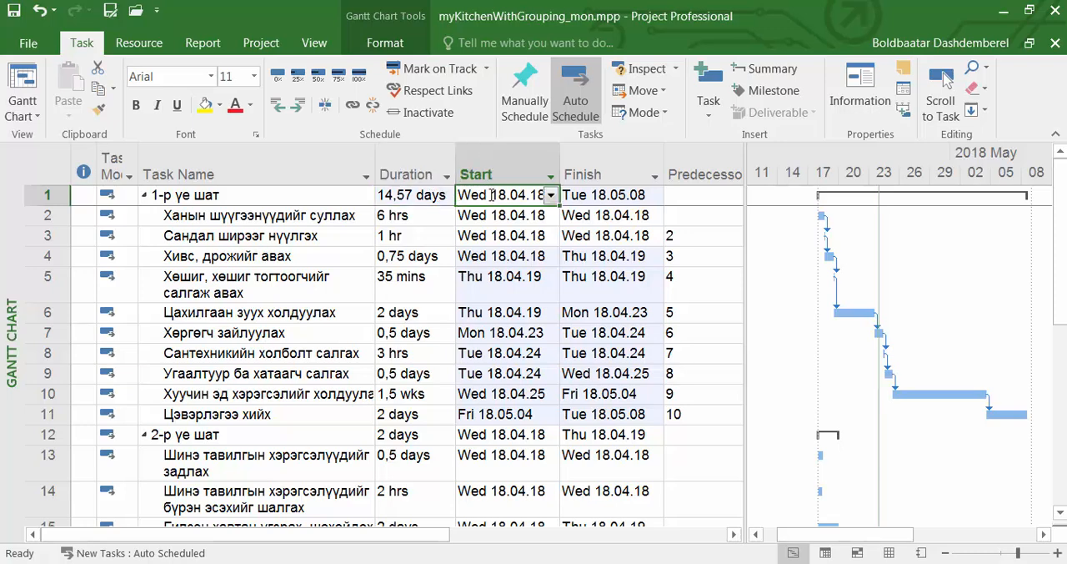
click(583, 196)
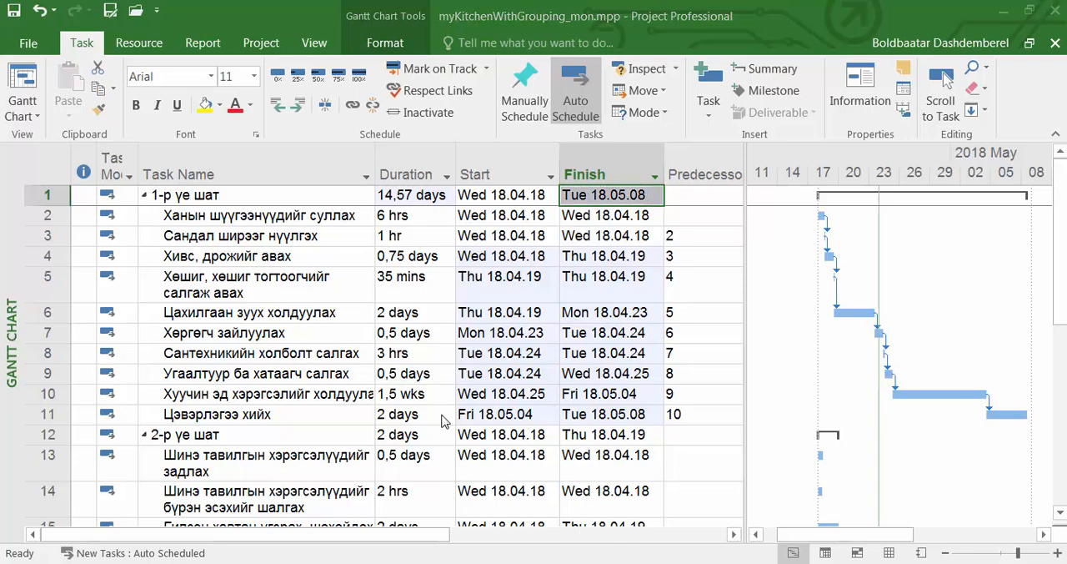
Link task 8 (Сантехникийн холболт салгах) as predecessor of task 13 in the second phase
click(342, 319)
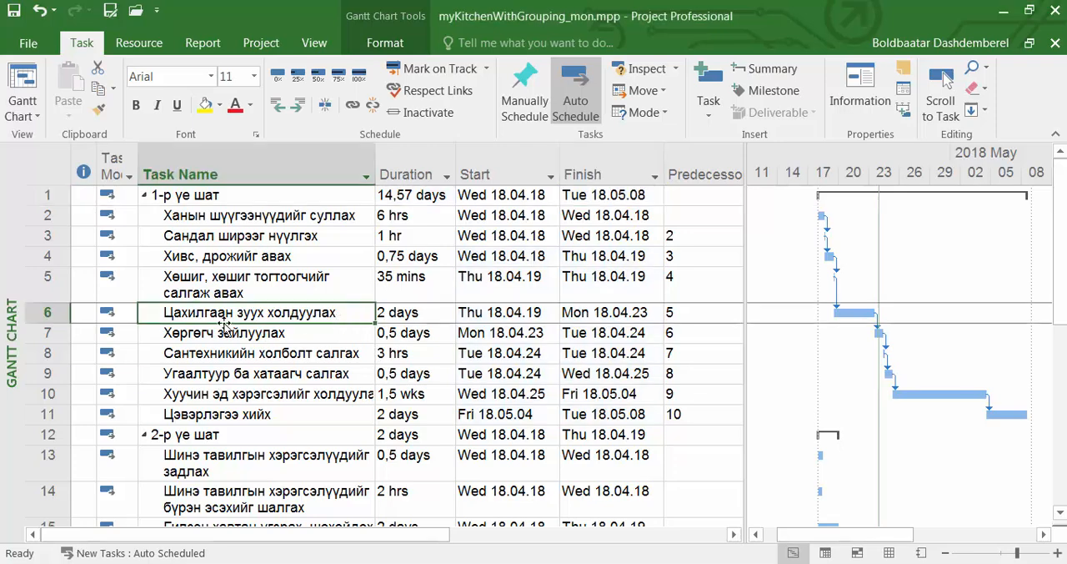
click(52, 313)
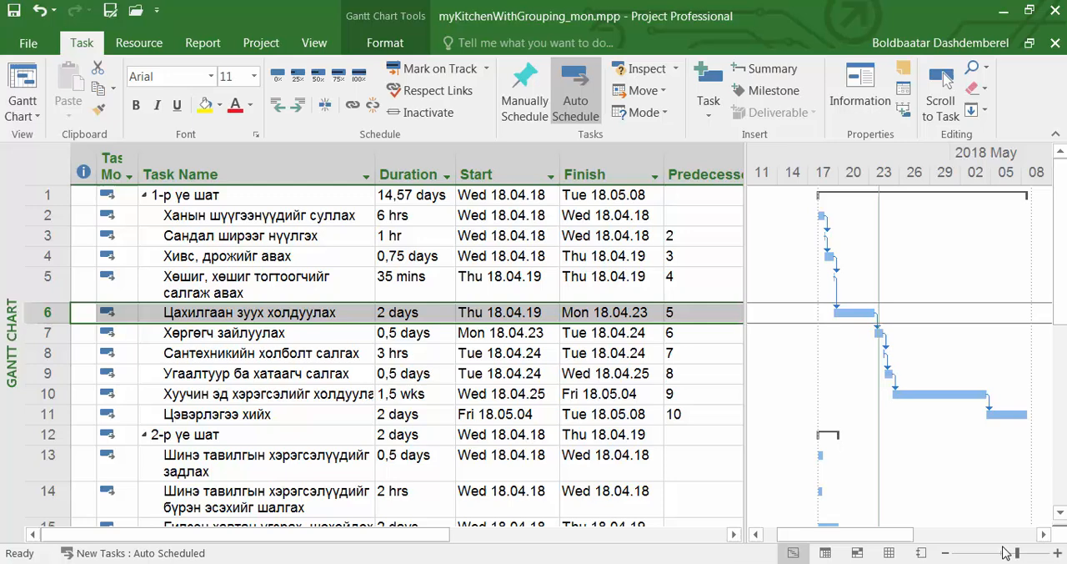
click(1058, 553)
click(1057, 553)
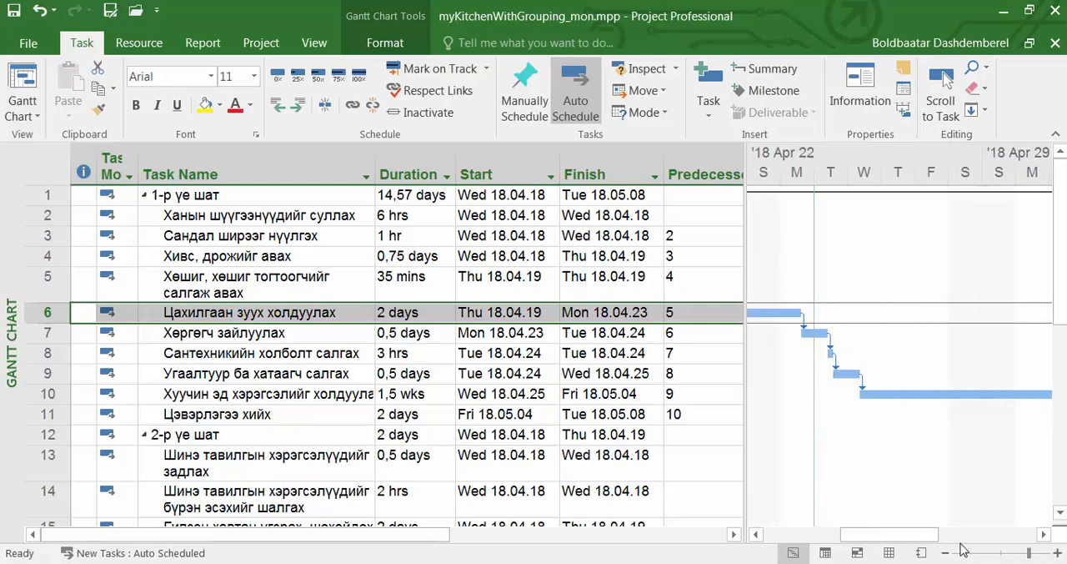
drag(932, 535, 876, 542)
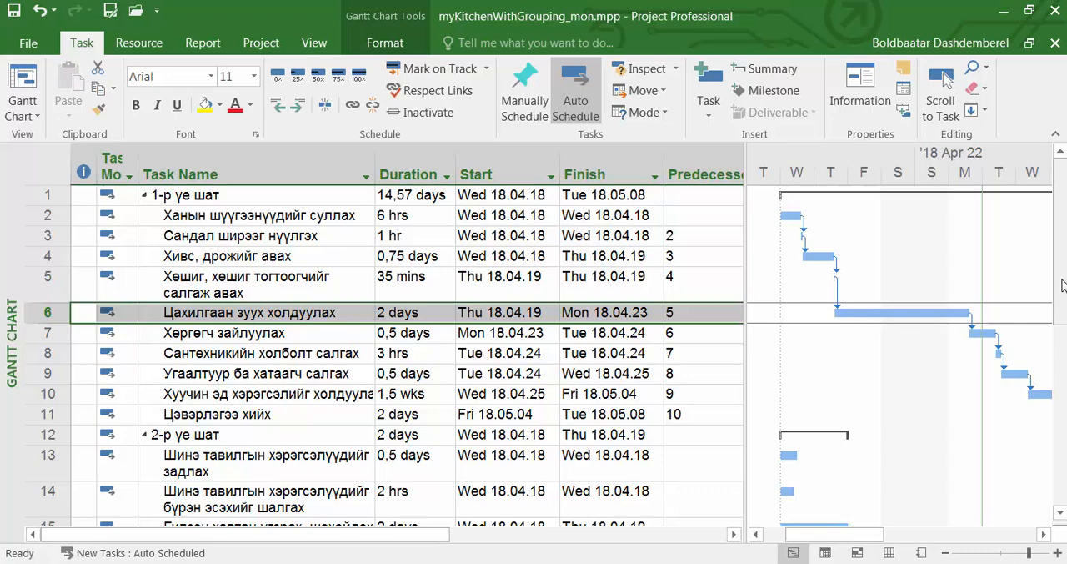
drag(1061, 280, 1063, 319)
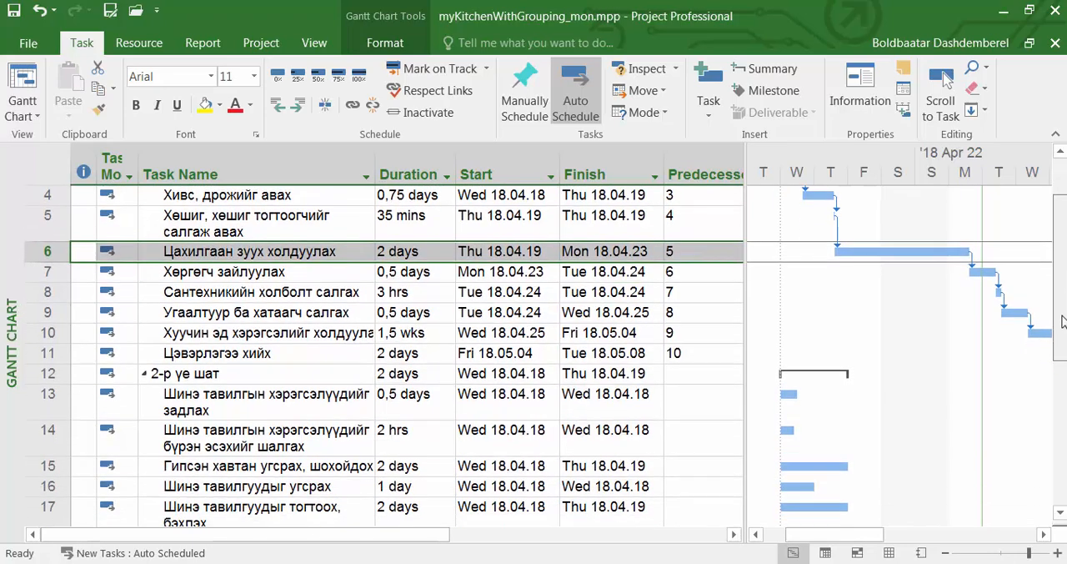
click(50, 292)
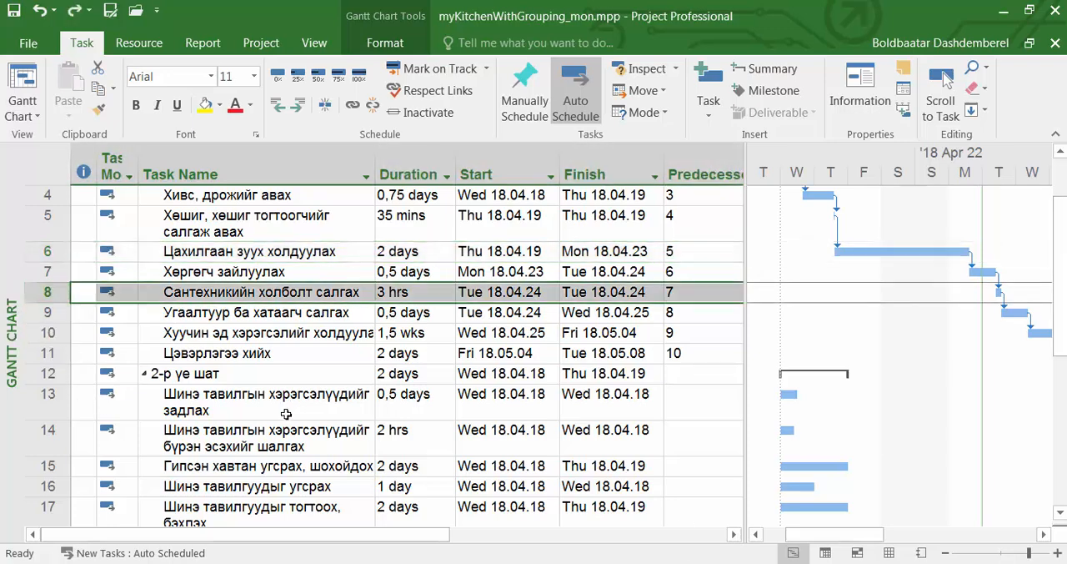
ctrl+click(48, 402)
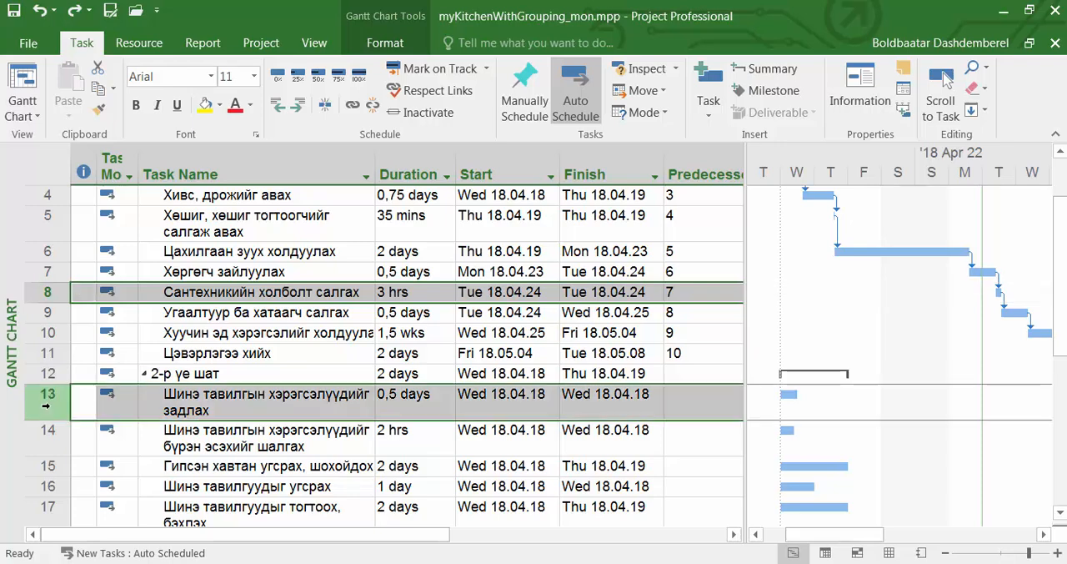
click(353, 107)
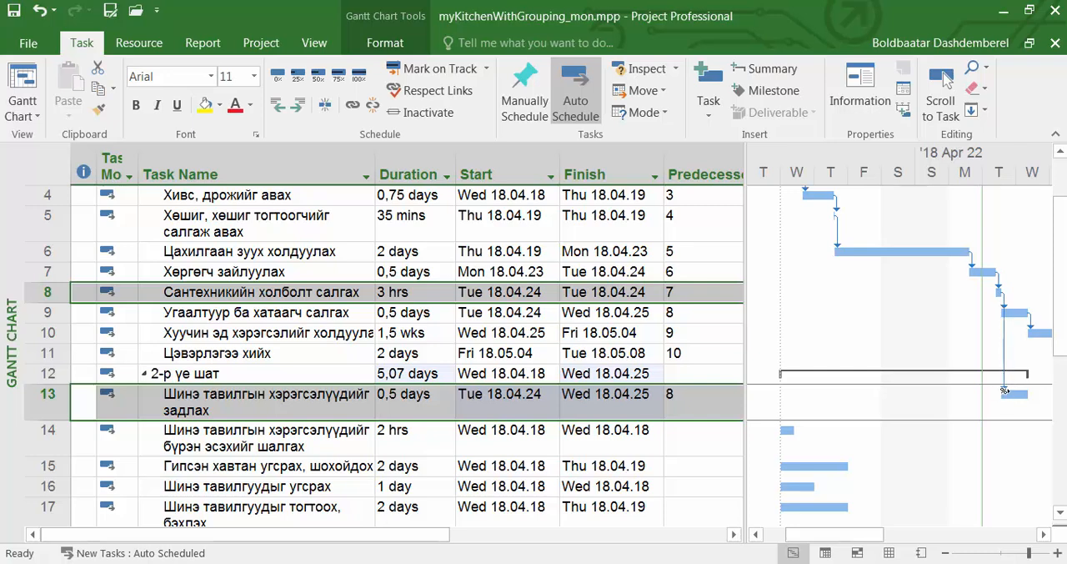
mouse_move(1004, 391)
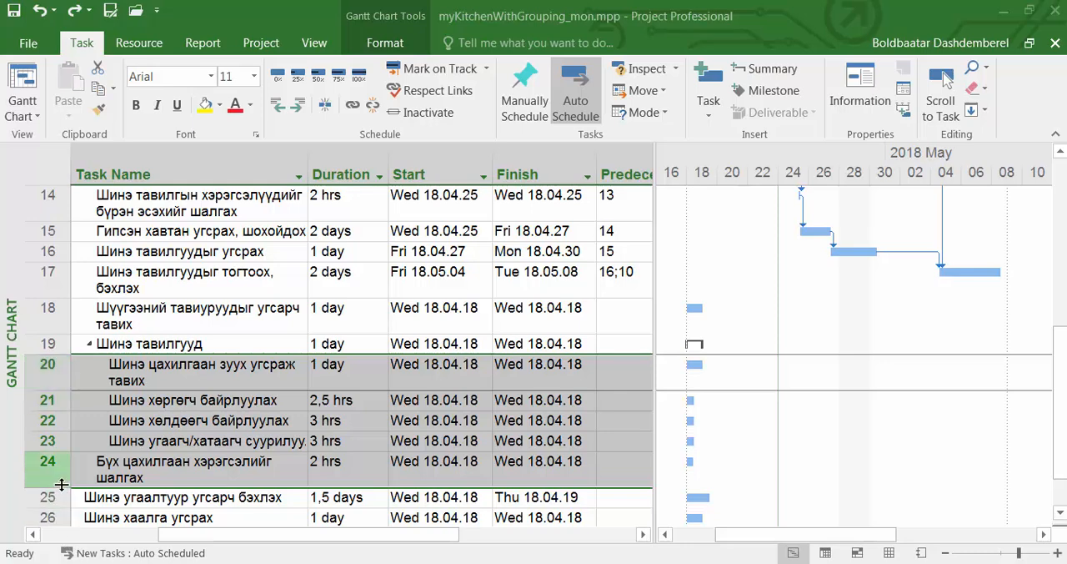
Link tasks 20 through 24 in sequence and enter 18 as the predecessor of task 20
click(353, 104)
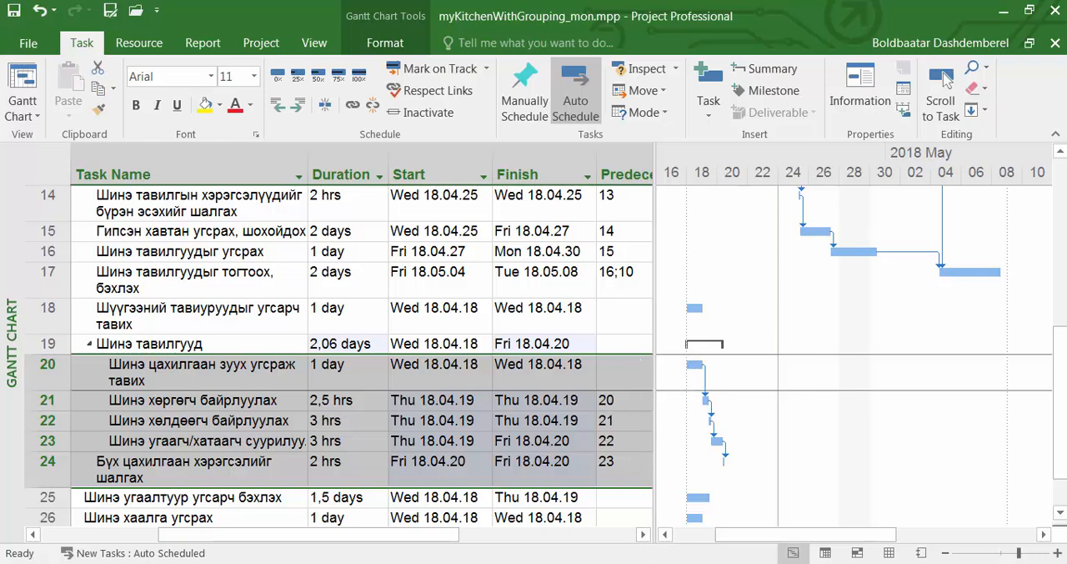
click(627, 377)
text(18)
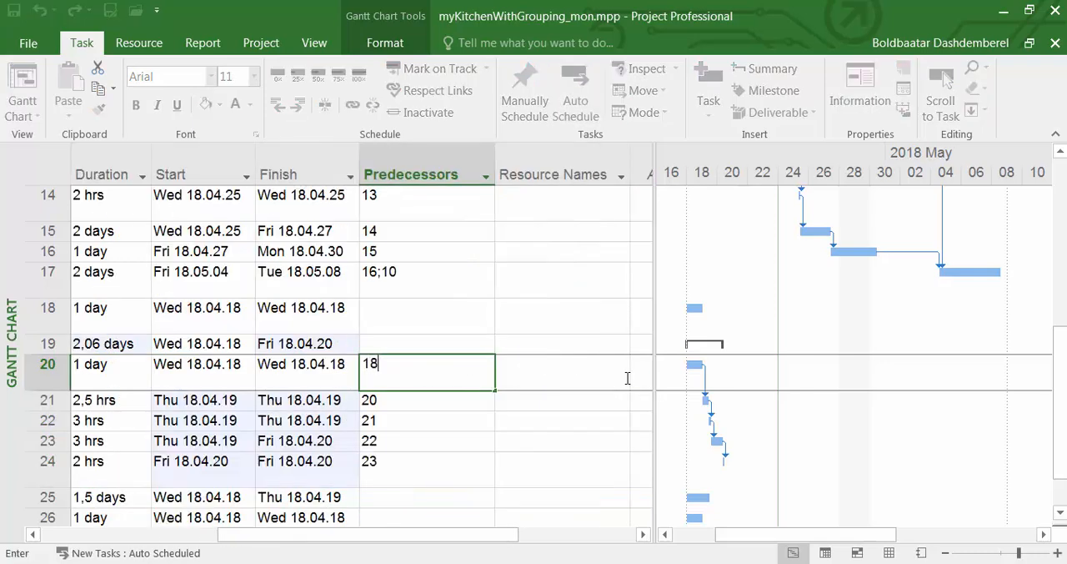
Set the predecessor of task 18 (Шүүгээний тавиуруудыг угсарч тавих) to 17
click(415, 321)
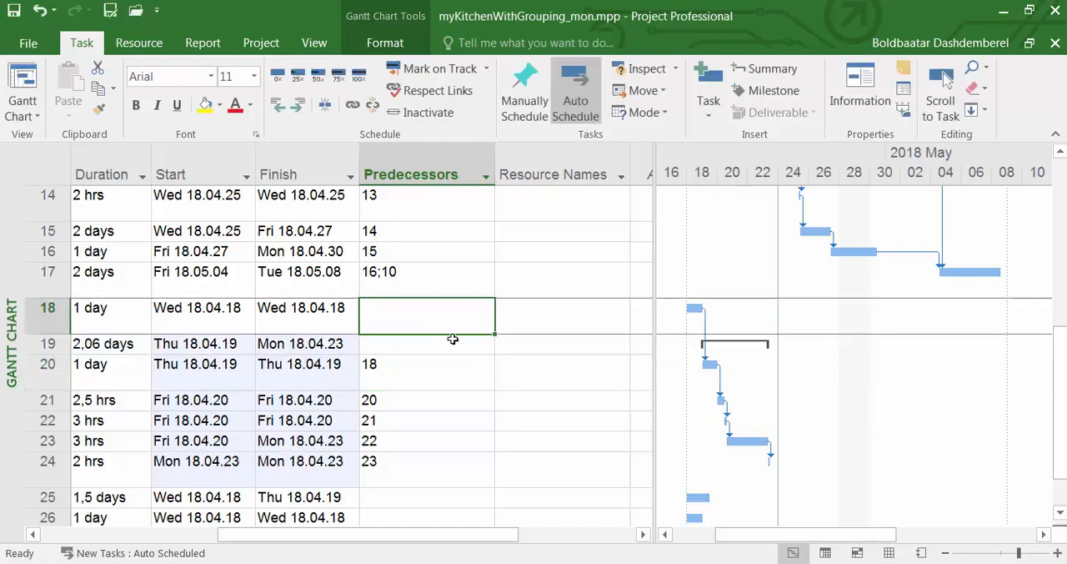
drag(513, 540, 488, 540)
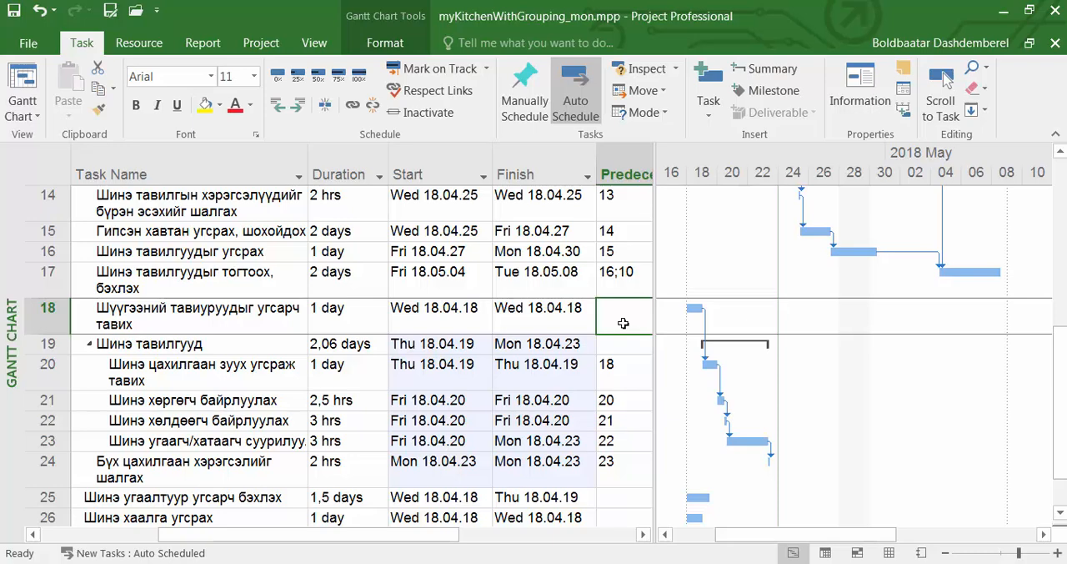
text(17)
key(Return)
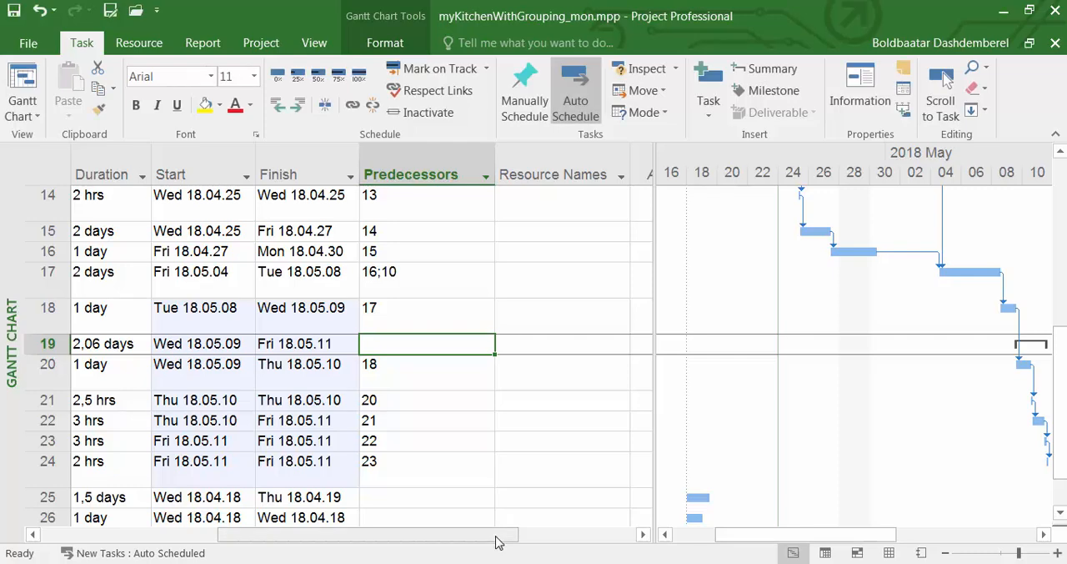
Add task 24 as a predecessor of task 25 (Шинэ угаалтуур угсарч бэхлэх) in its task information
scroll(496, 542, left, 3)
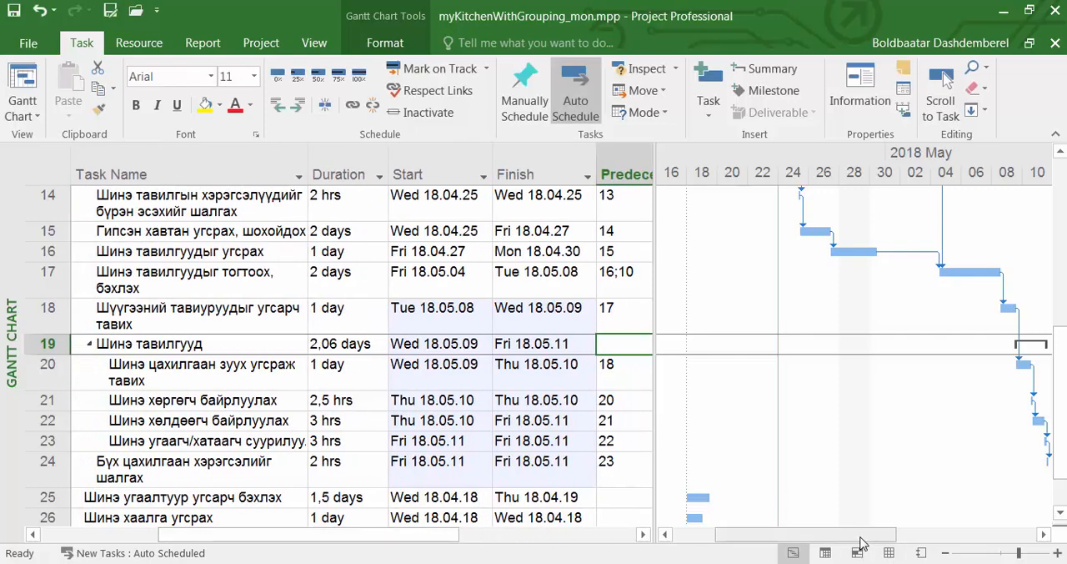
drag(865, 542, 911, 546)
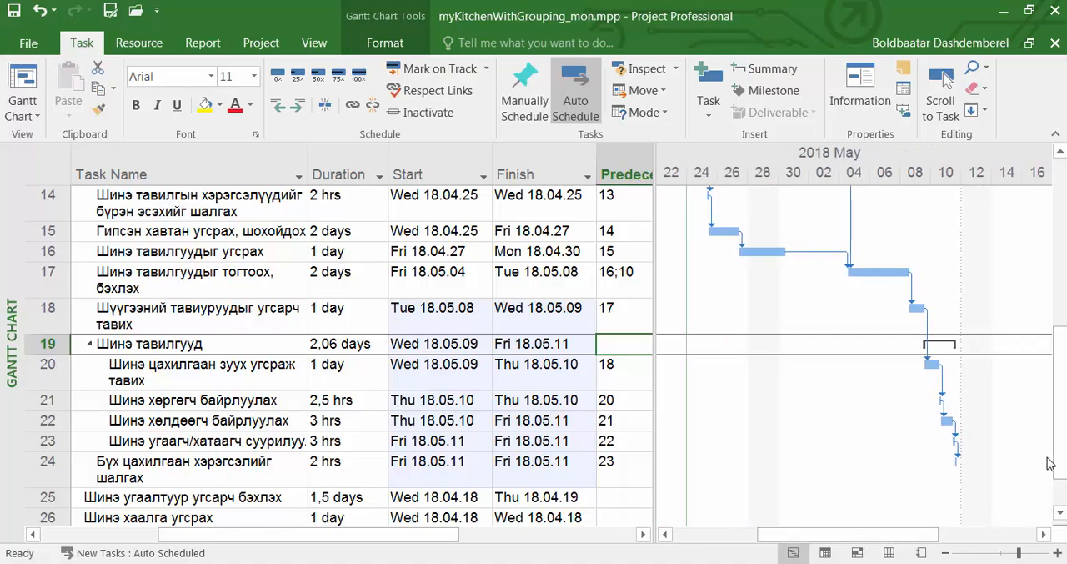
click(191, 497)
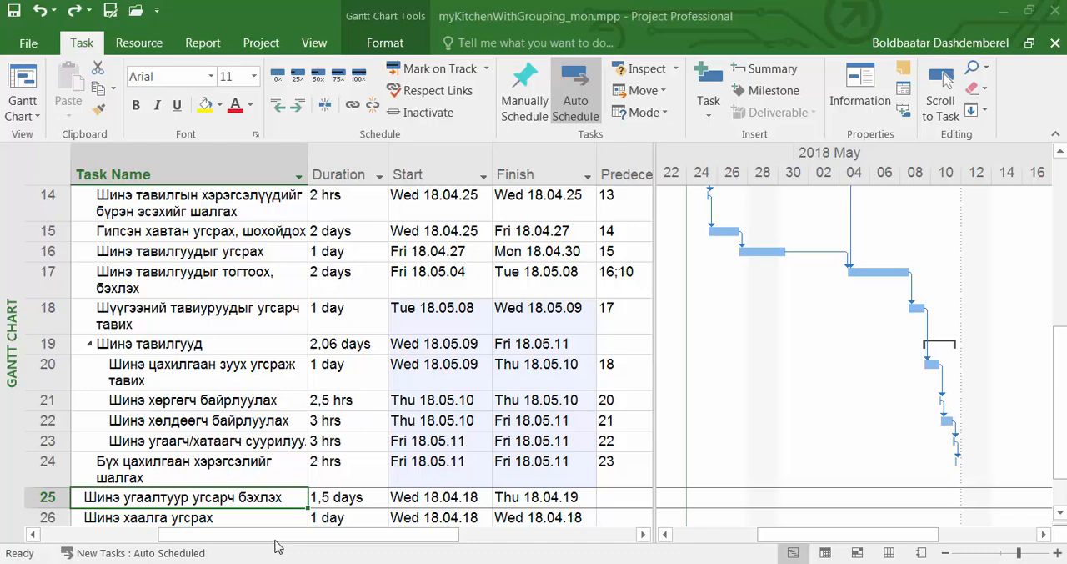
click(201, 500)
double_click(202, 500)
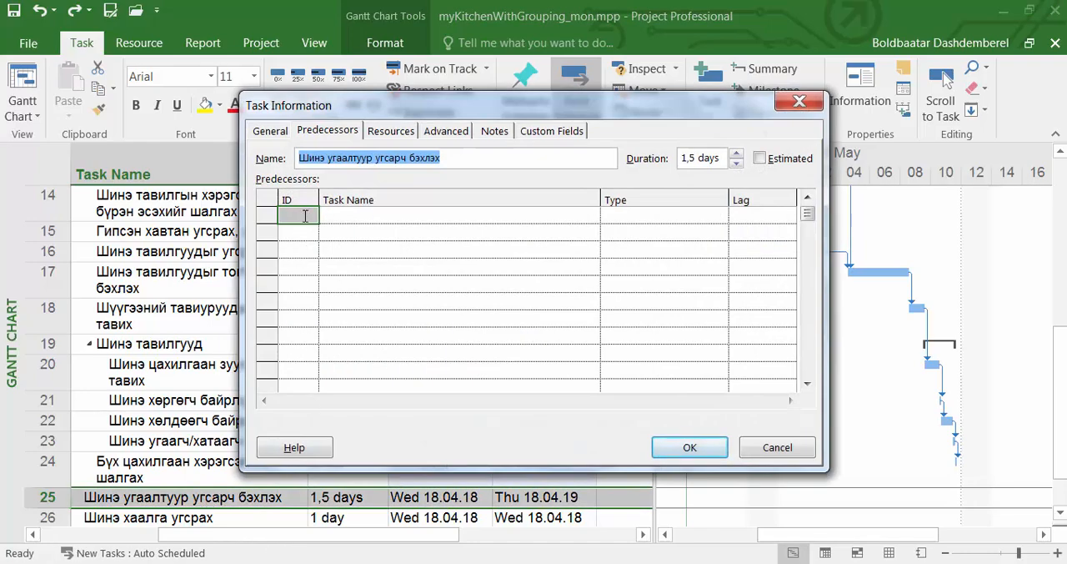
click(305, 215)
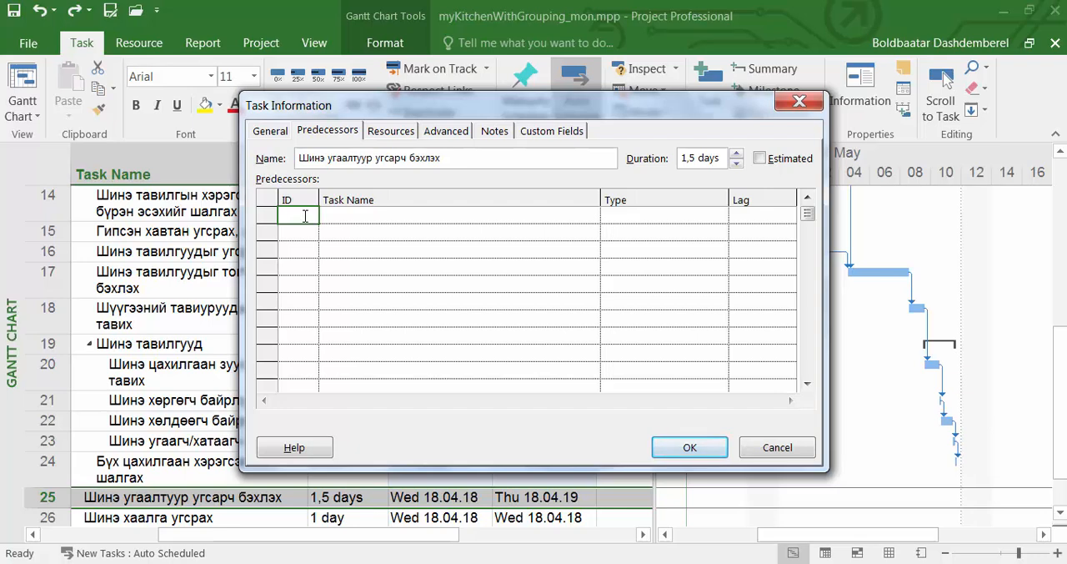
text(24)
click(309, 236)
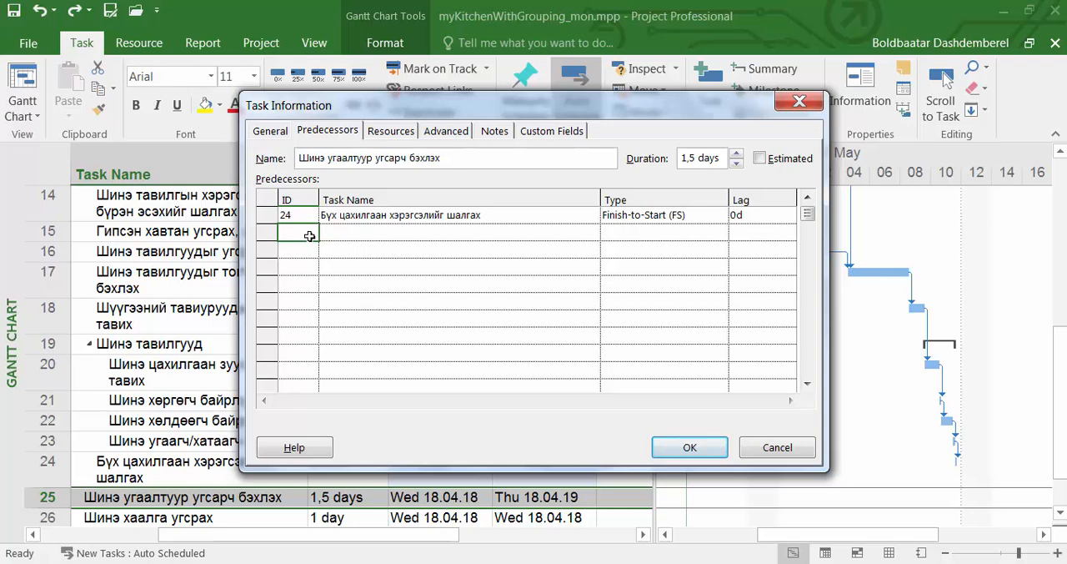
Choose Finish-to-Start (FS) as the link type for predecessor 24 and apply the task information
click(644, 218)
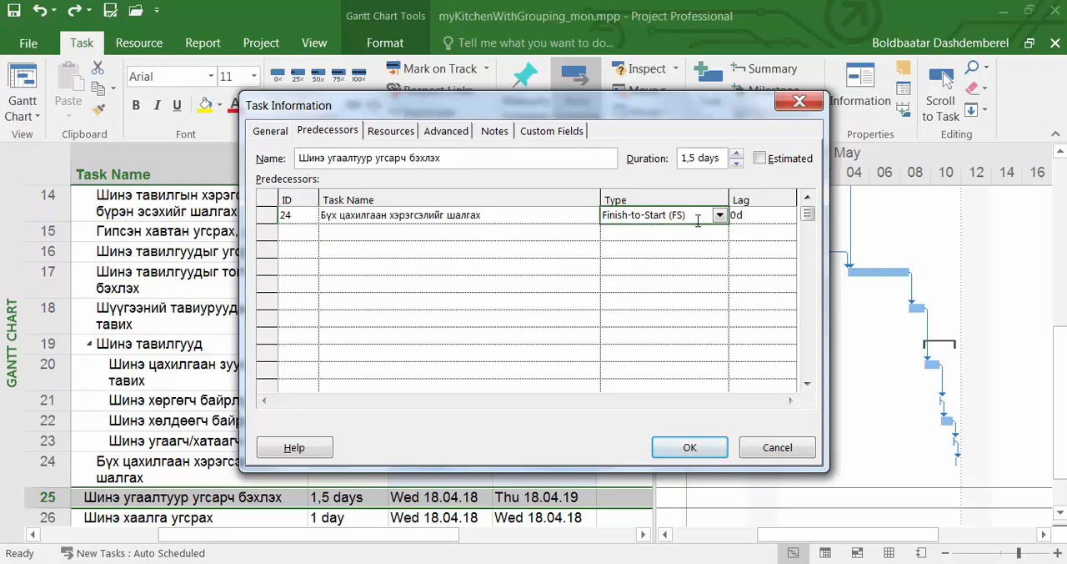
click(720, 216)
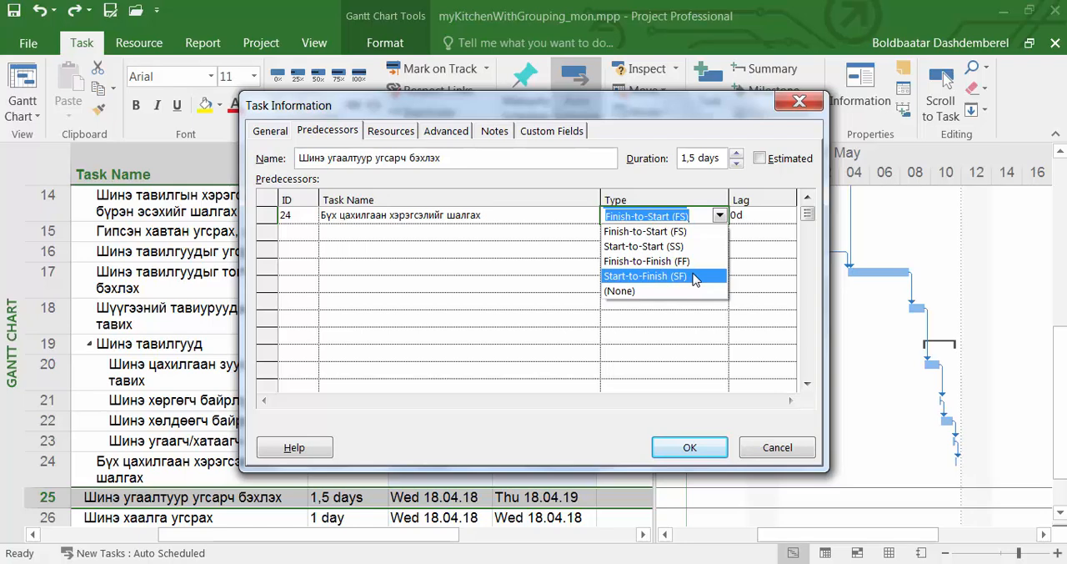
click(691, 232)
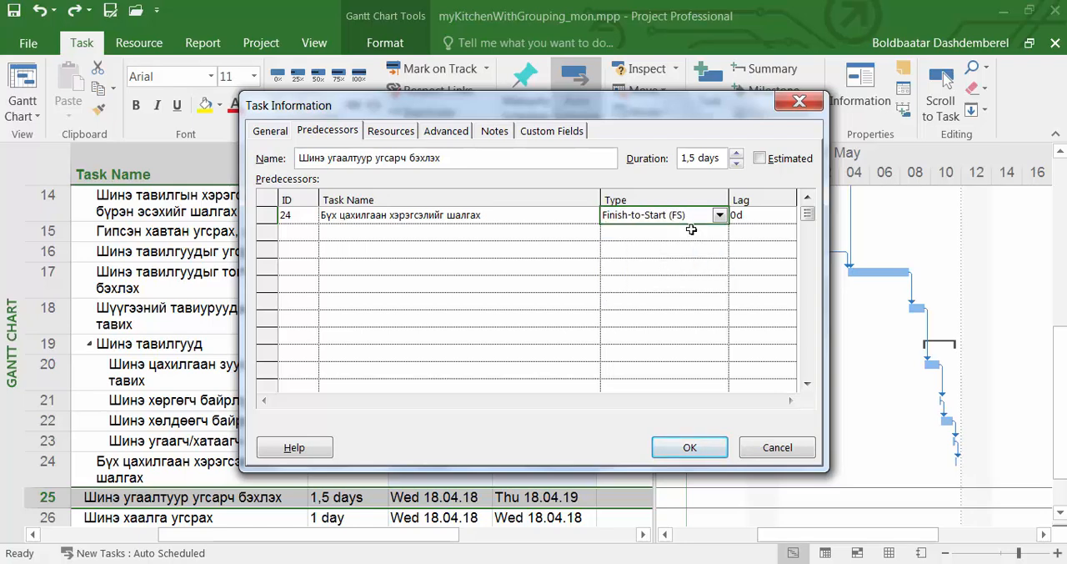
click(690, 448)
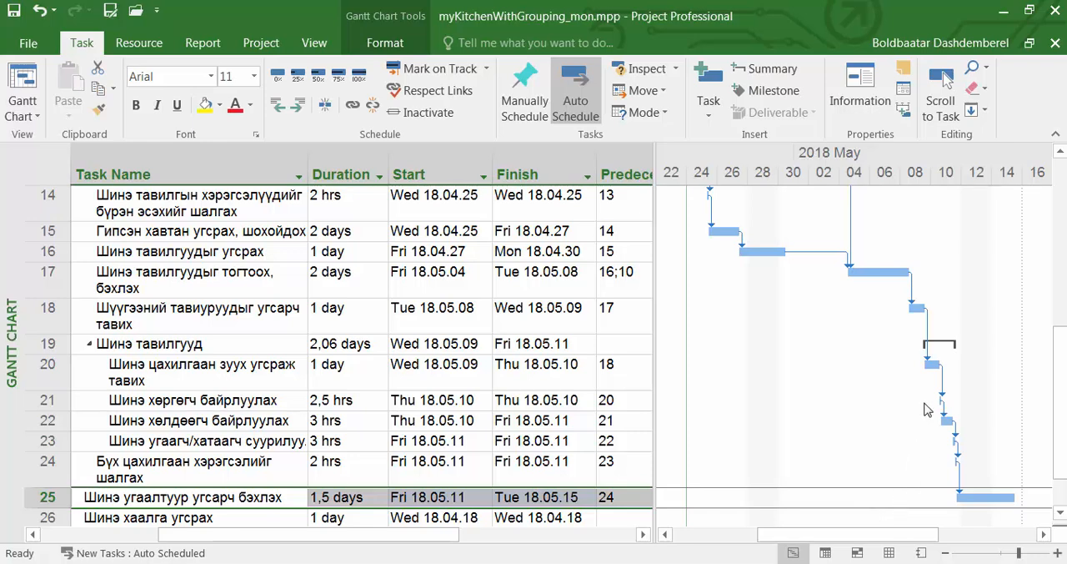
Insert a blank task above task 22 (Шинэ хөлдөөгч байрлуулах) and check the predecessors of the tasks directly above and below it
click(1060, 513)
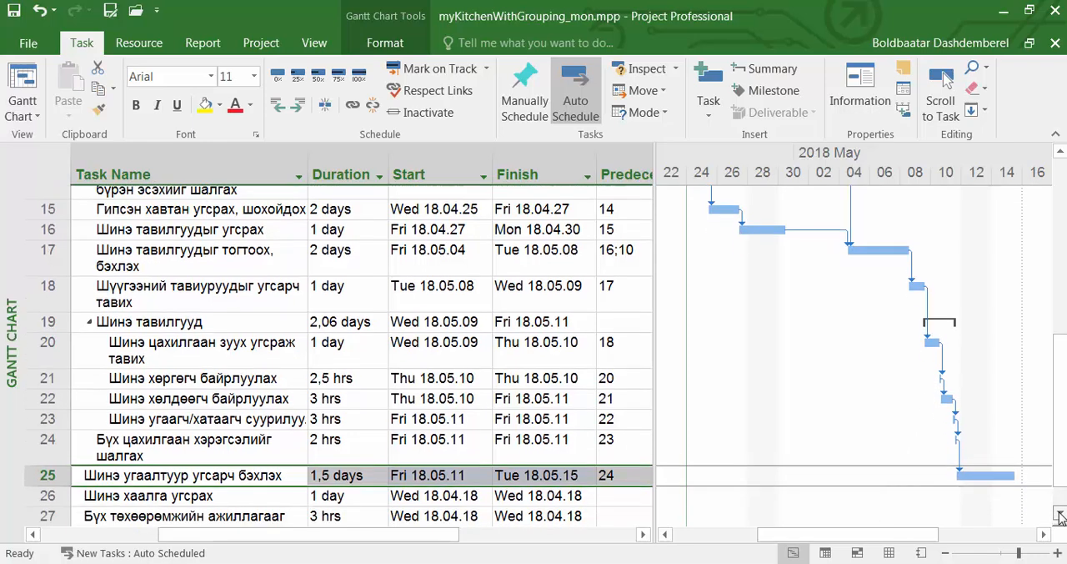
click(1060, 513)
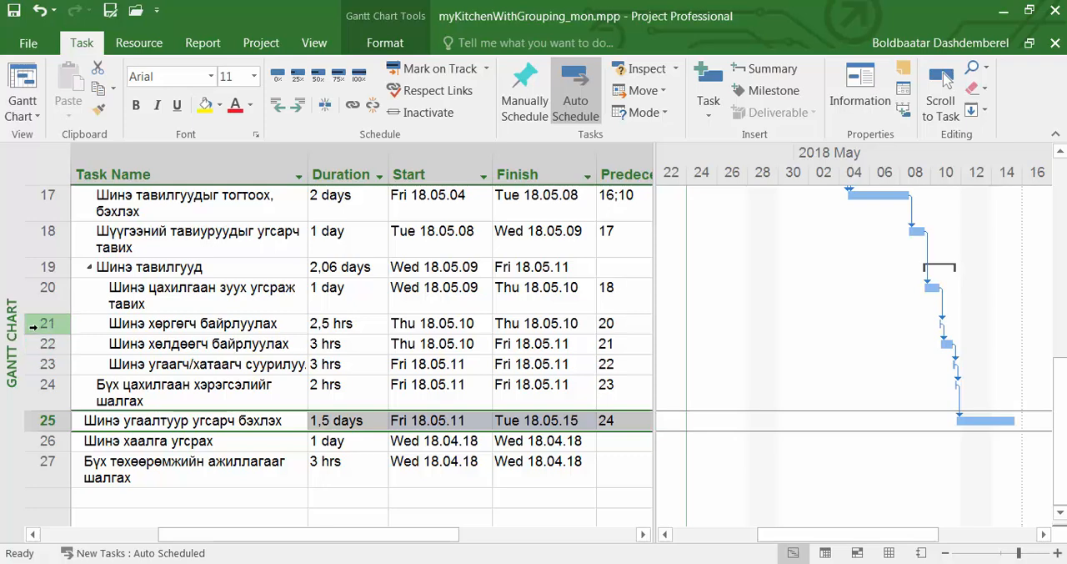
click(37, 343)
right_click(37, 344)
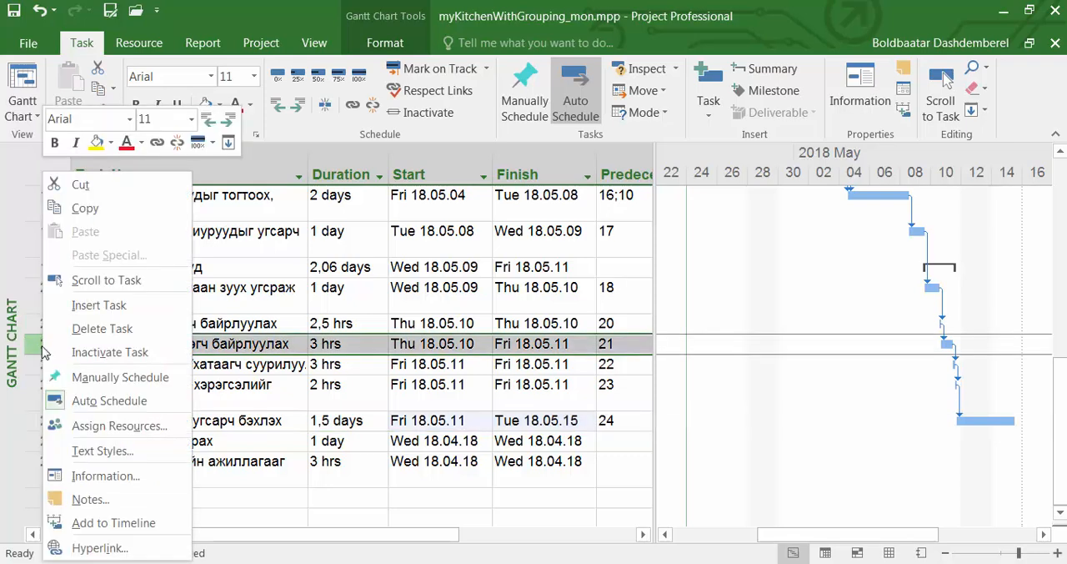
click(93, 306)
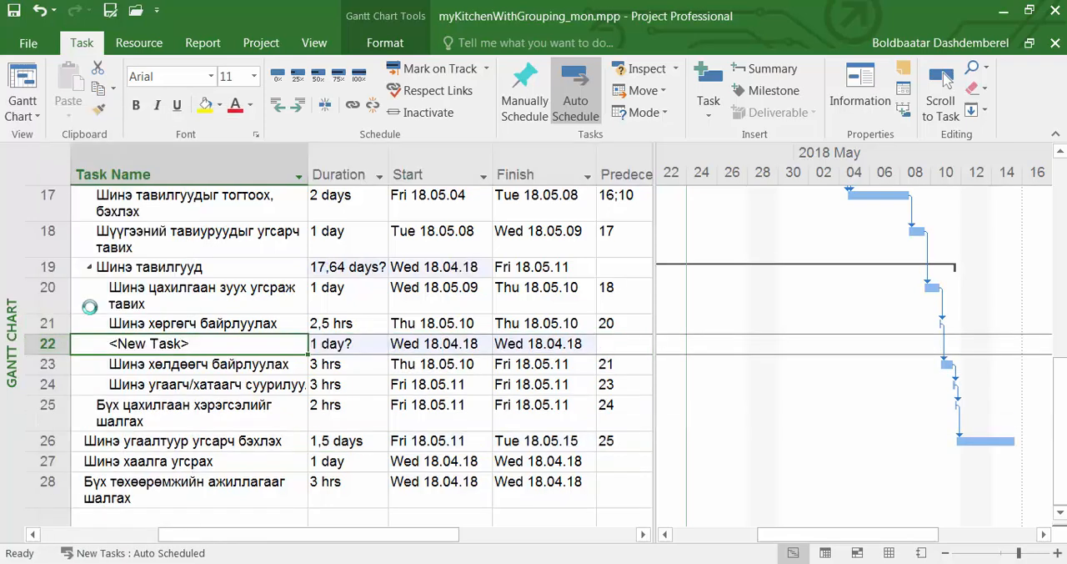
click(611, 324)
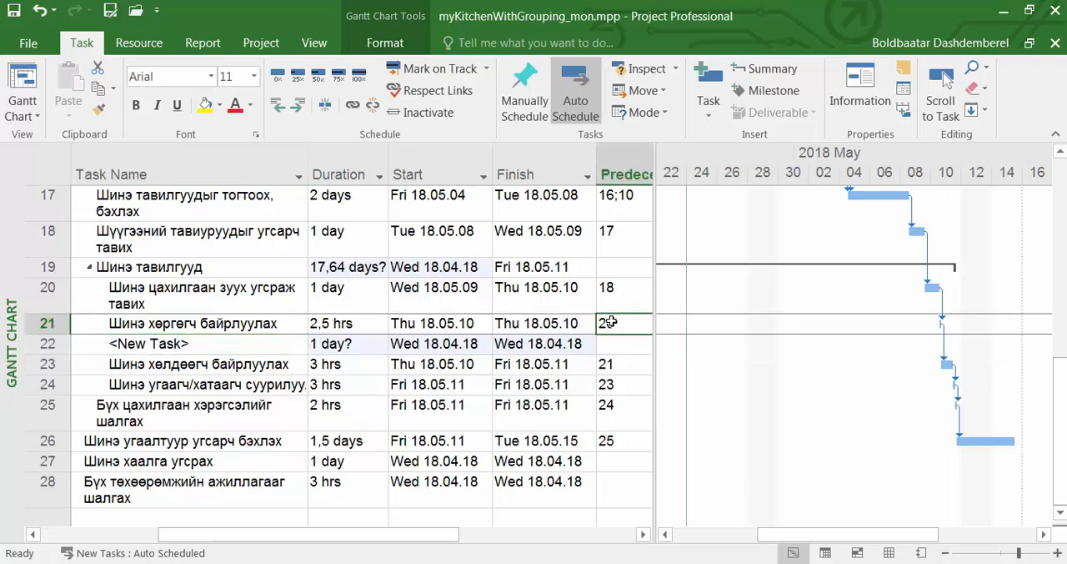
click(610, 365)
click(613, 326)
click(612, 368)
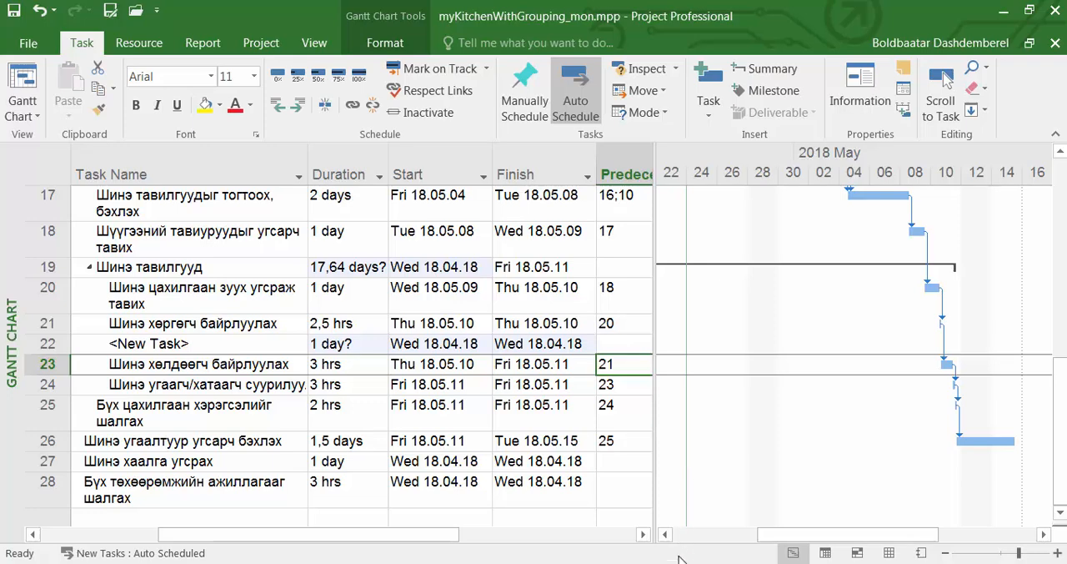